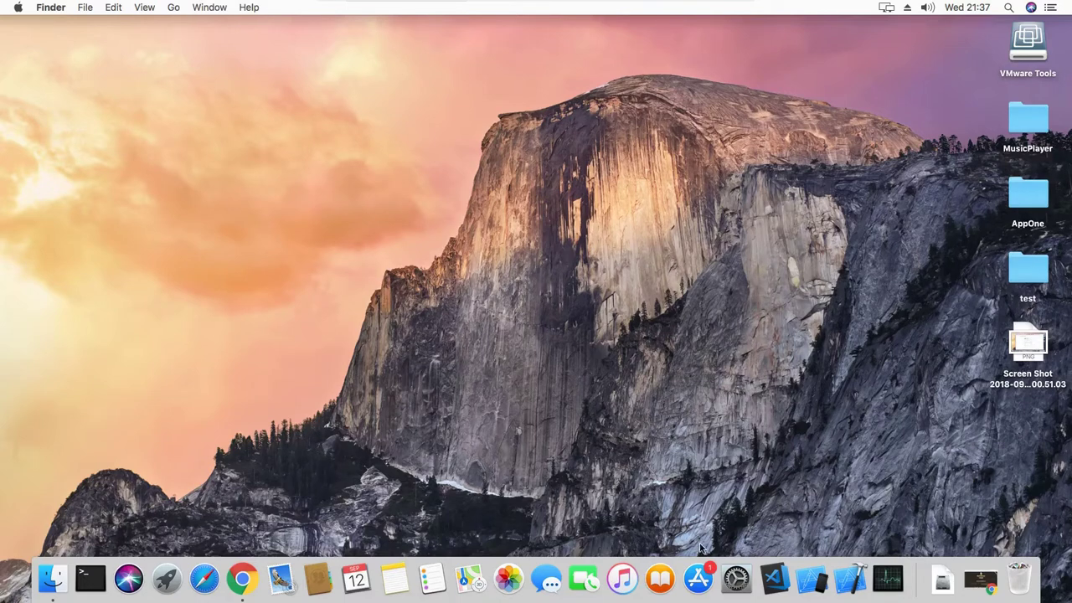
Step: Search the App Store for 'xcode'
{"action": "left_click", "coordinate": [700, 580]}
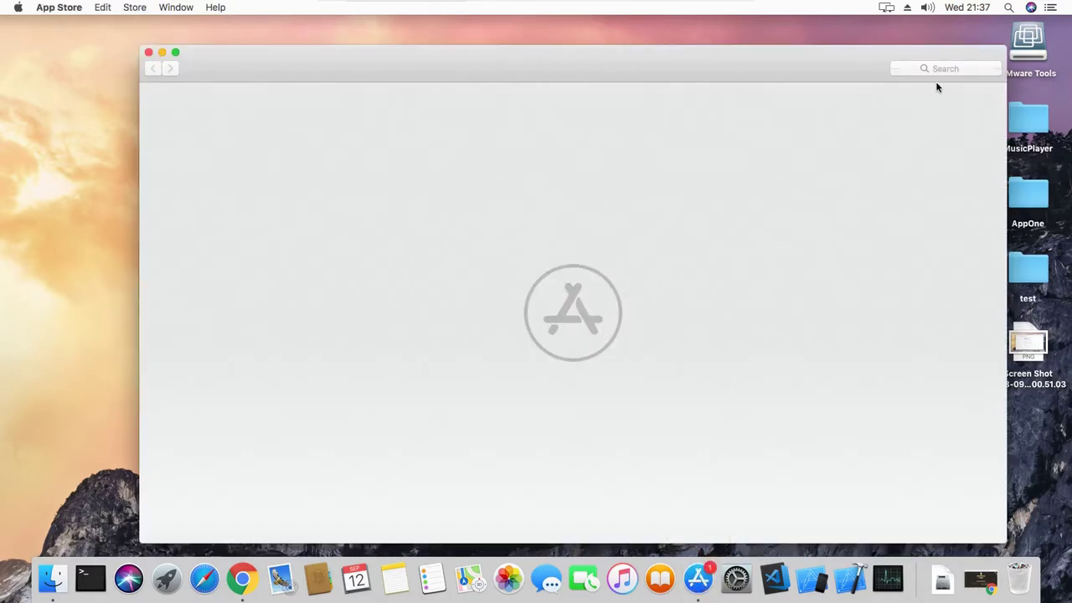
{"action": "left_click", "coordinate": [946, 70]}
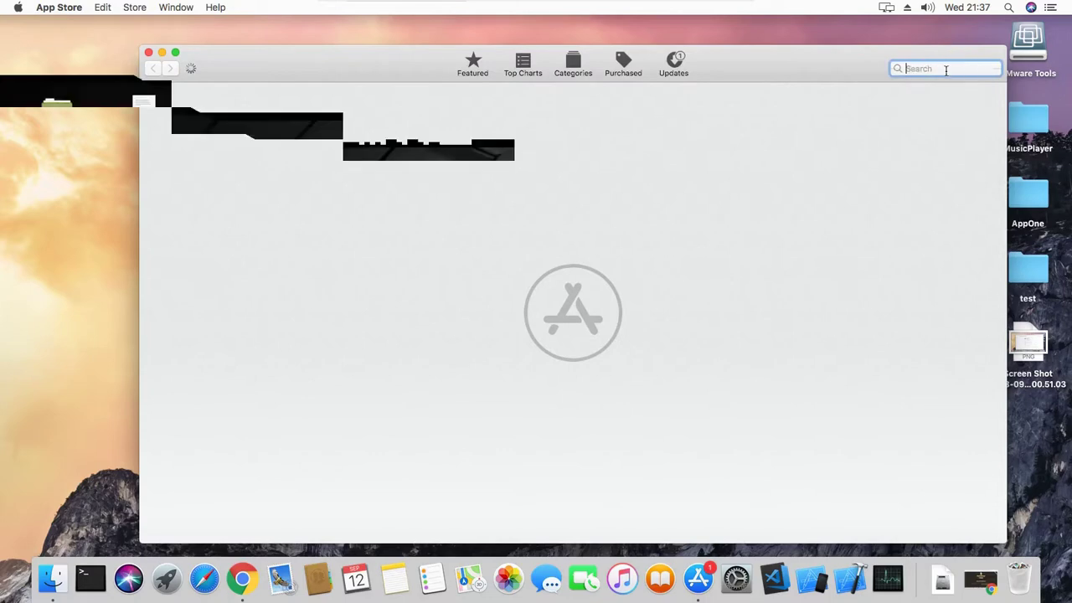
{"action": "type", "text": "xcode"}
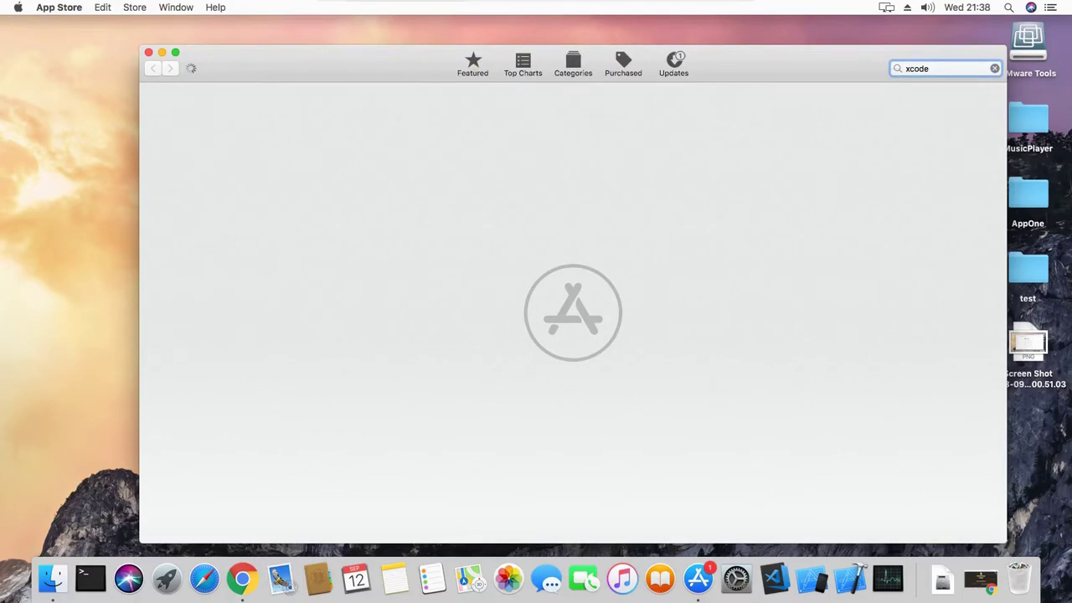
{"action": "key", "text": "Return"}
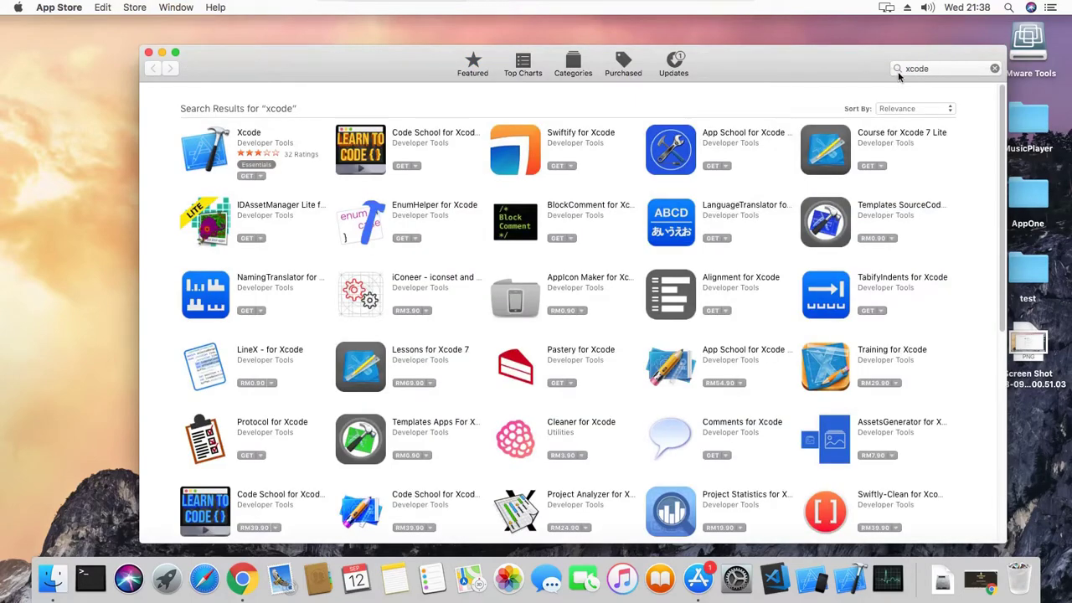
Step: Open the free Xcode 9.4.1 page and request its installation
{"action": "left_click", "coordinate": [248, 137]}
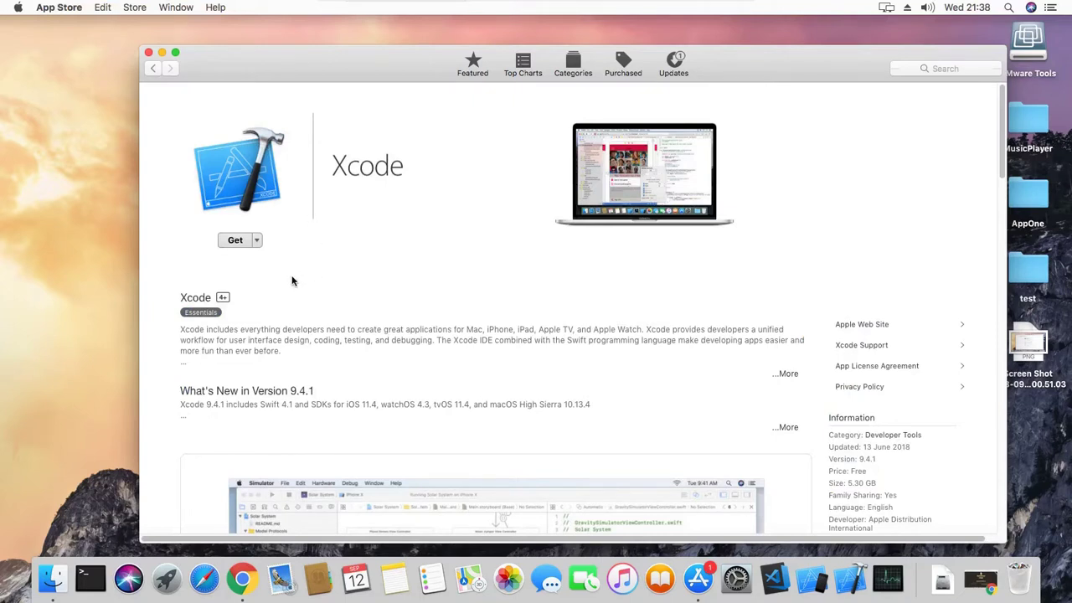
{"action": "left_click", "coordinate": [243, 243]}
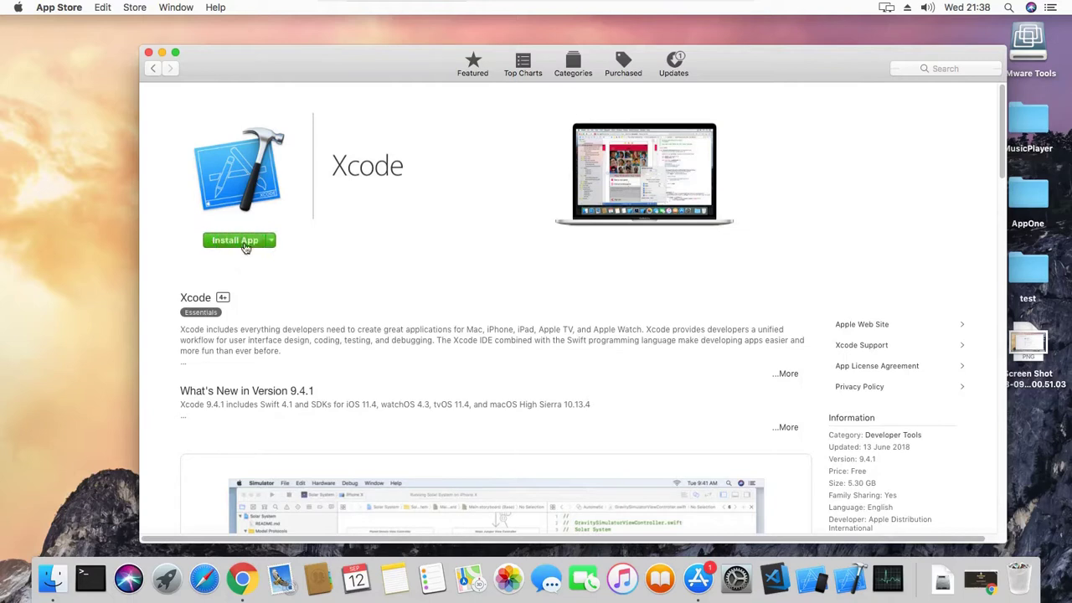
{"action": "left_click", "coordinate": [244, 243]}
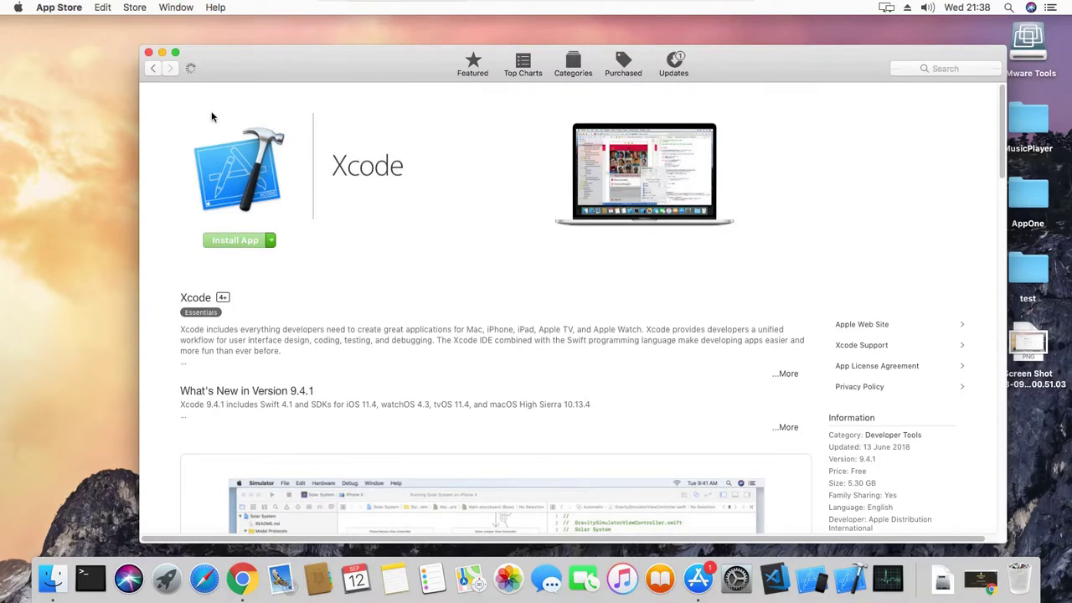
Step: Cancel the Sign-In Required sheet for the Xcode install and return to the desktop
{"action": "scroll", "coordinate": [891, 455], "scroll_direction": "down", "scroll_amount": 3}
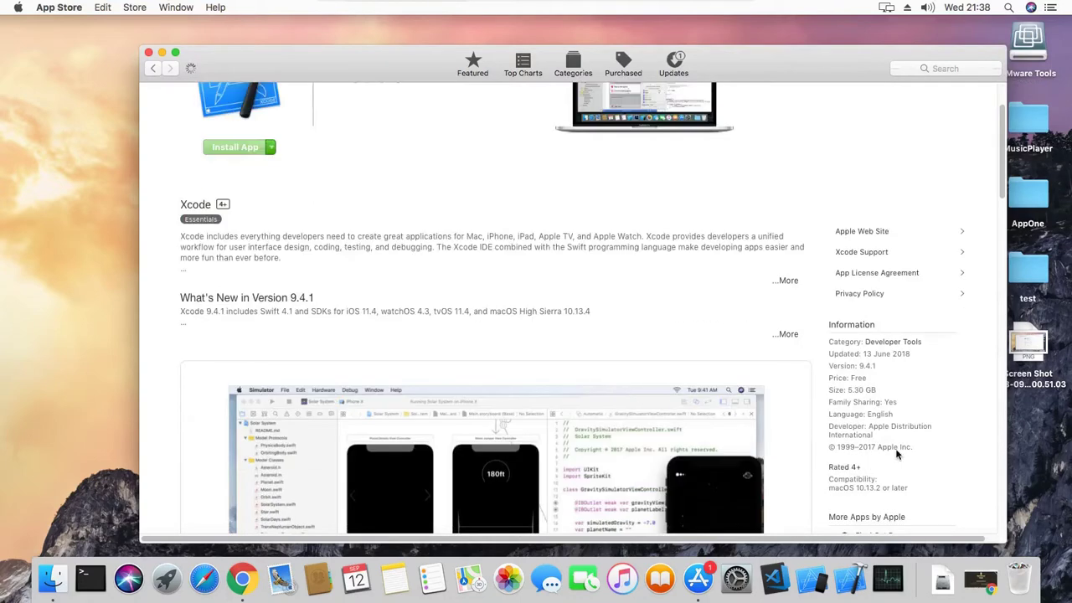
{"action": "left_click", "coordinate": [853, 392]}
{"action": "scroll", "coordinate": [590, 313], "scroll_direction": "up", "scroll_amount": 1}
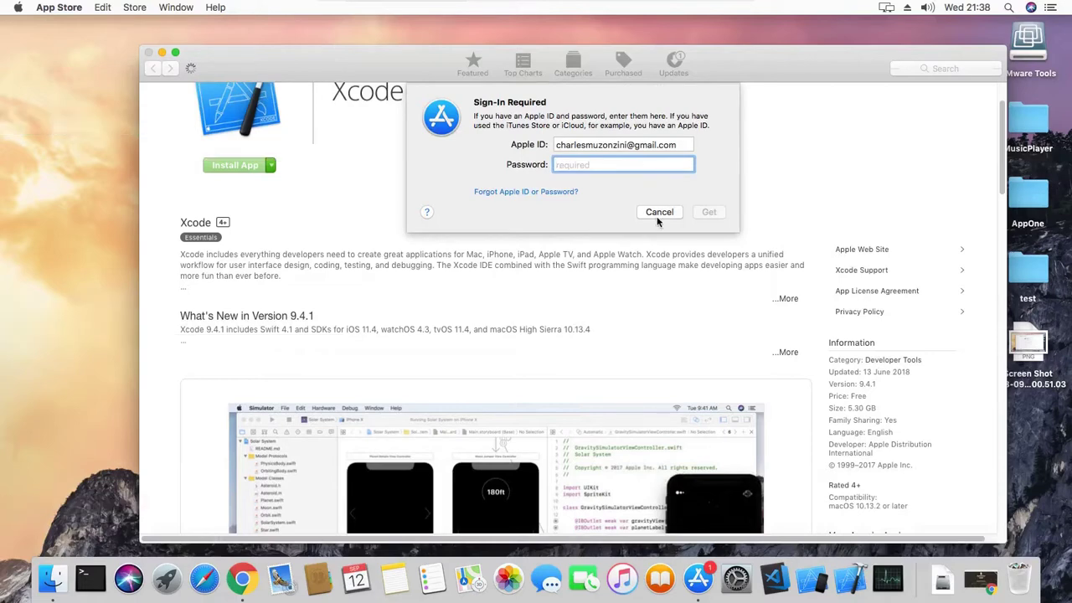
{"action": "left_click", "coordinate": [660, 214]}
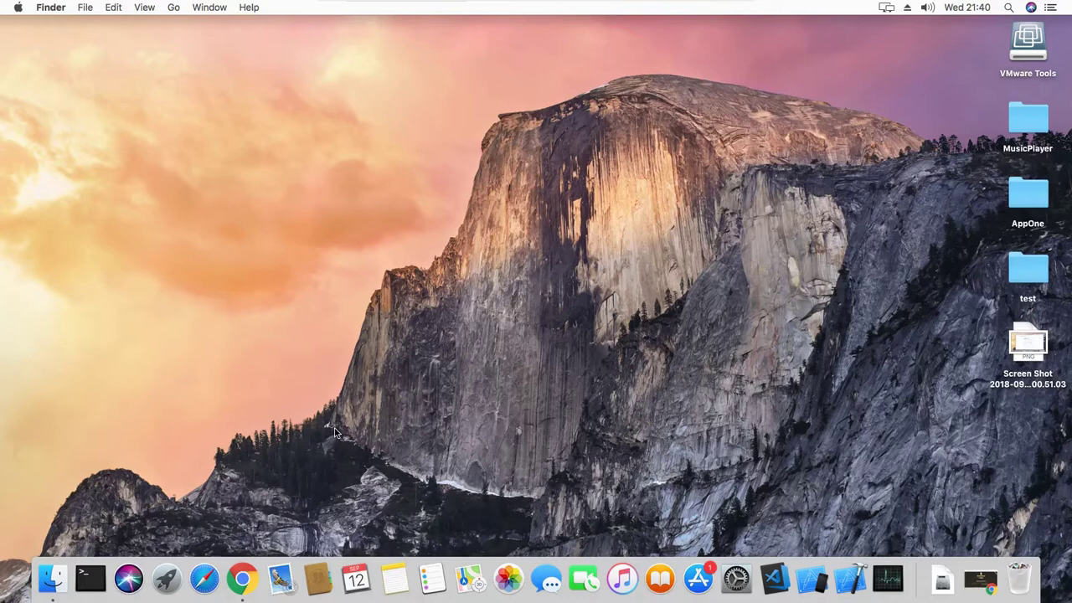
Step: Copy the ruby Homebrew install command from the brew.sh page in Chrome
{"action": "left_click", "coordinate": [242, 578]}
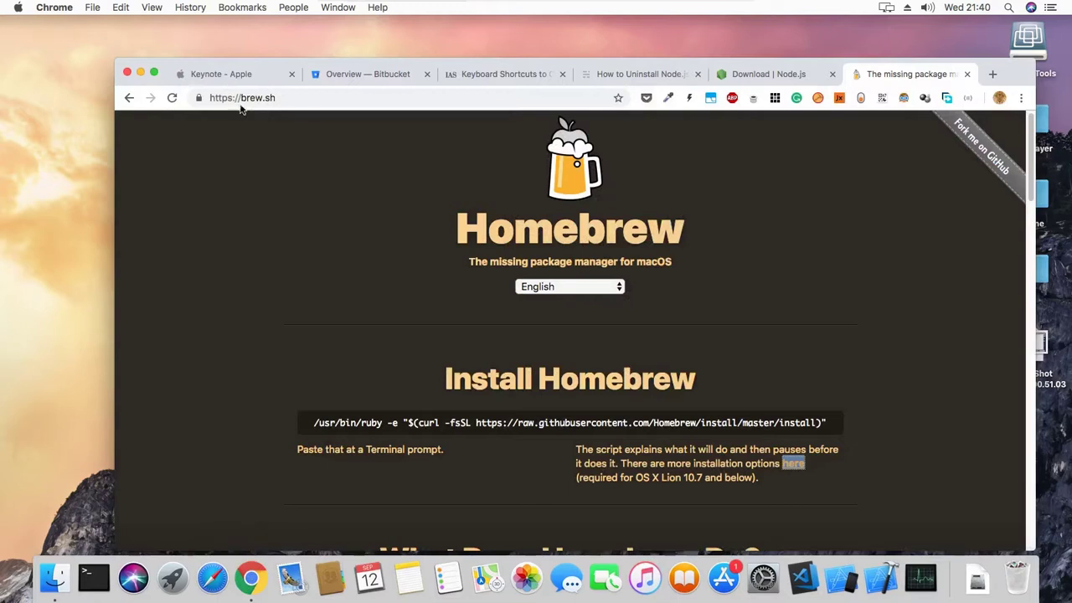
{"action": "left_click_drag", "start_coordinate": [241, 98], "coordinate": [277, 98]}
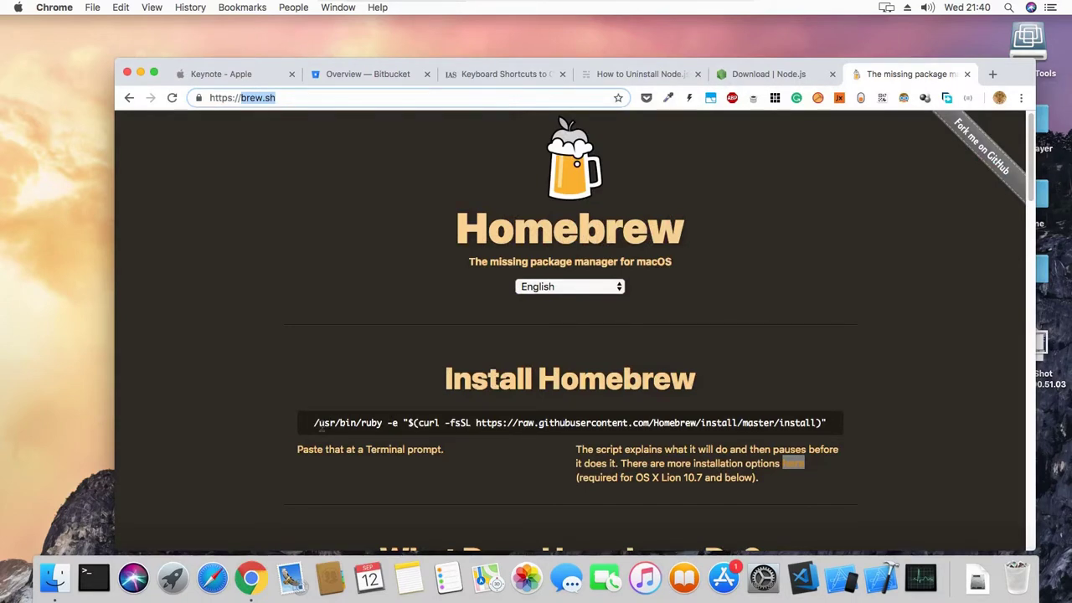
{"action": "left_click_drag", "start_coordinate": [317, 423], "coordinate": [826, 423]}
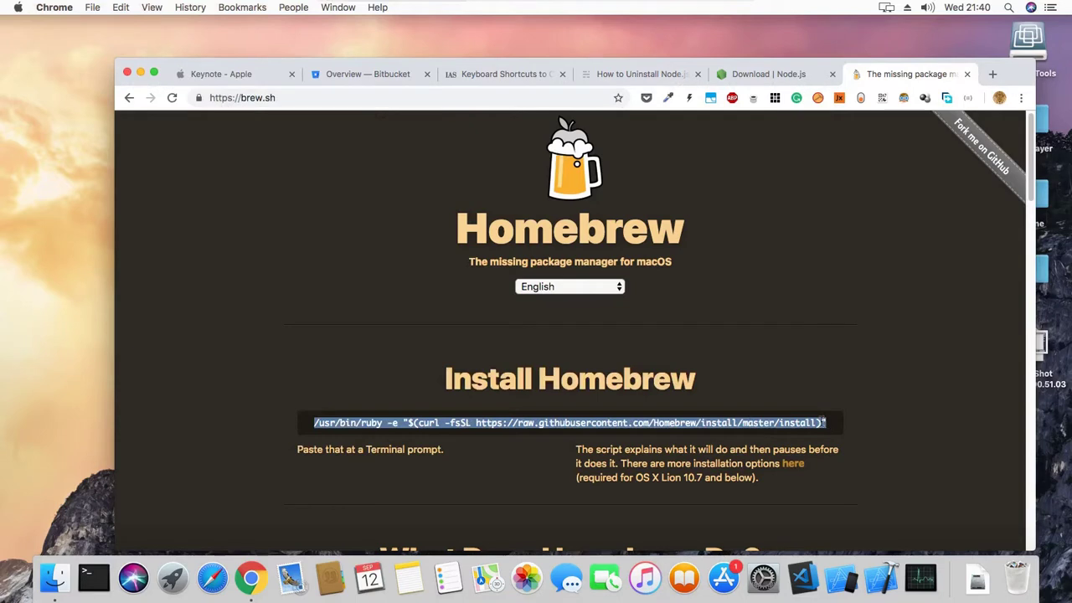
{"action": "right_click", "coordinate": [822, 425]}
{"action": "left_click", "coordinate": [759, 410]}
Step: Launch Terminal through Spotlight and paste the copied Homebrew install command at the bash prompt
{"action": "key", "text": "super+space"}
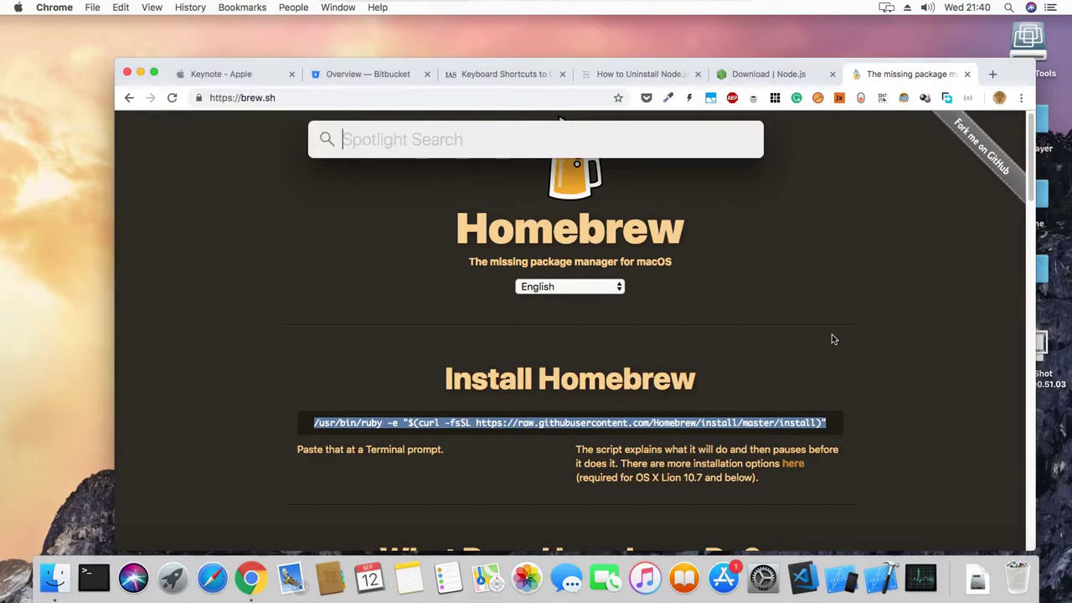
{"action": "type", "text": "ter"}
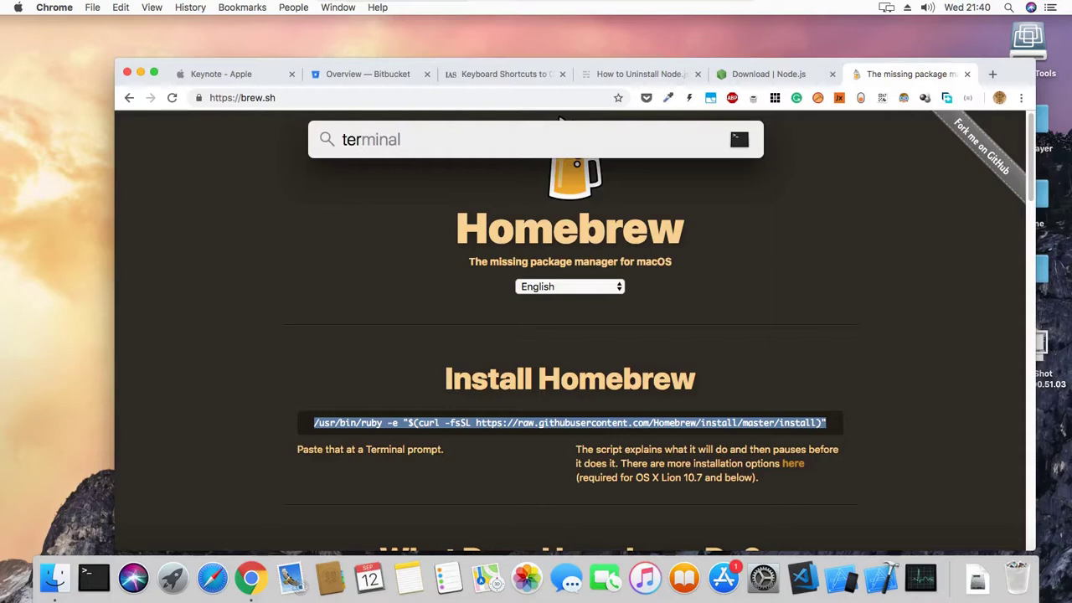
{"action": "key", "text": "Return"}
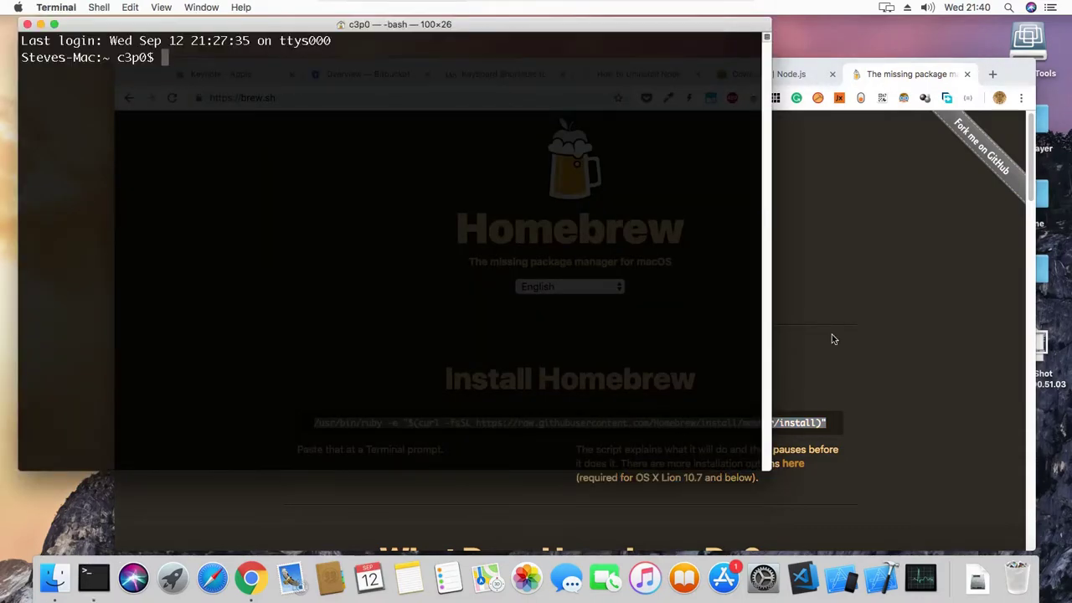
{"action": "left_click_drag", "start_coordinate": [362, 24], "coordinate": [375, 44]}
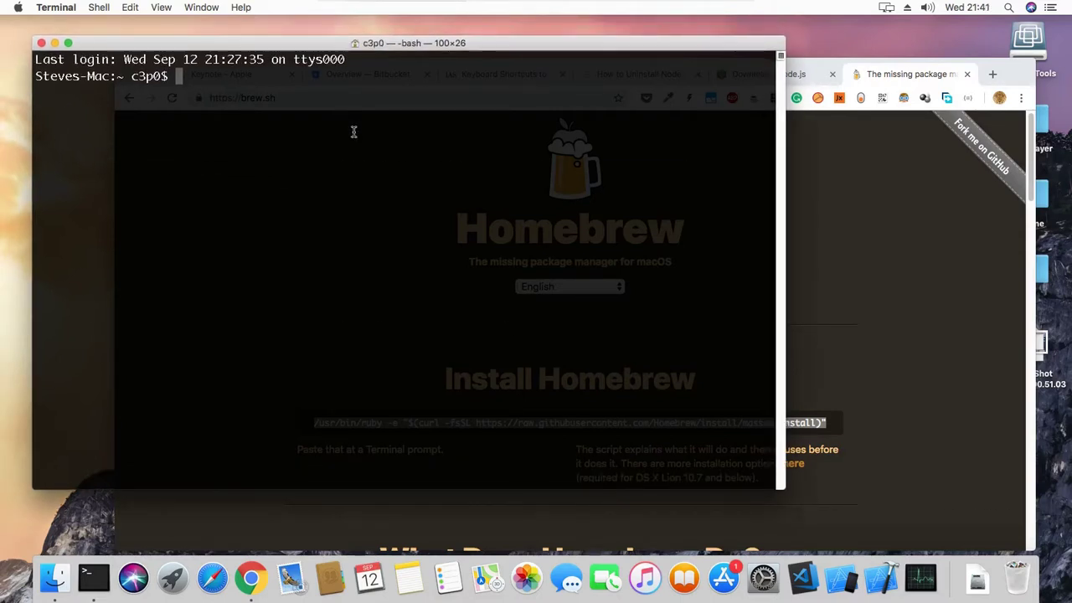
{"action": "right_click", "coordinate": [355, 139]}
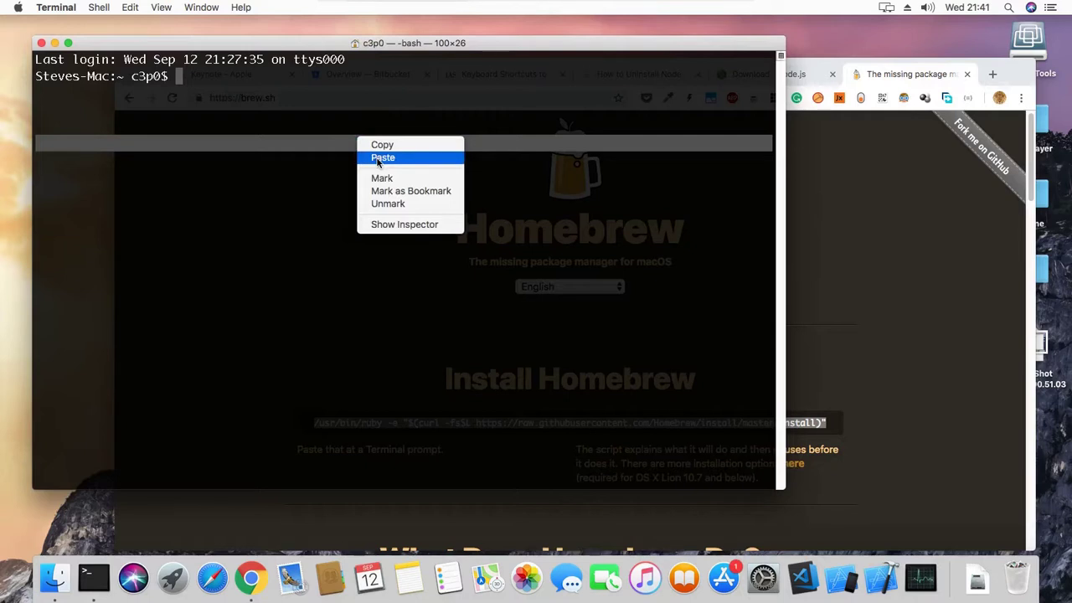
{"action": "left_click", "coordinate": [382, 158]}
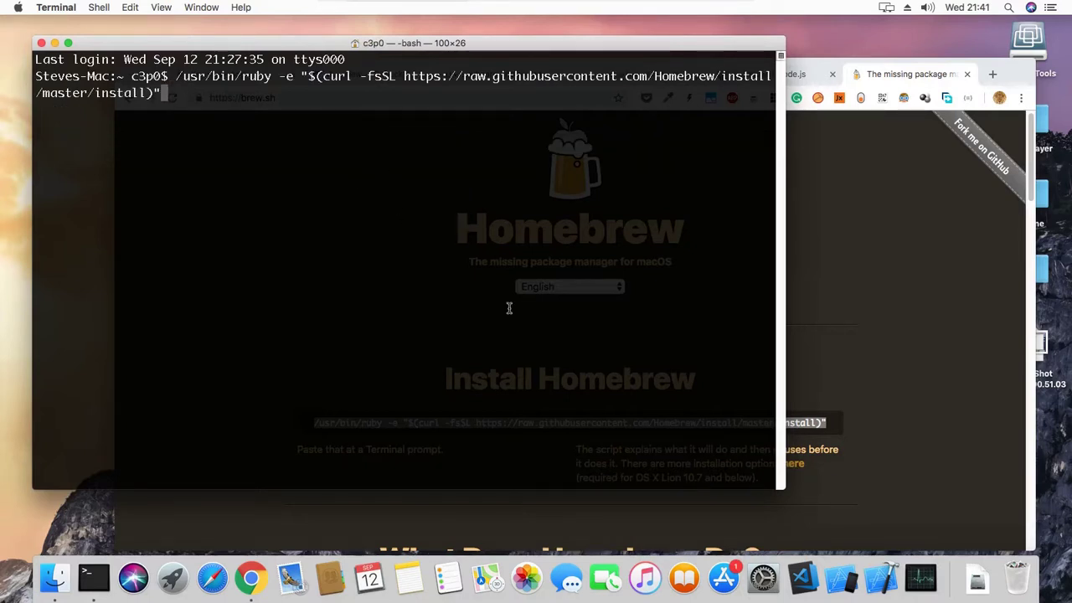
Step: Run the Homebrew installer, confirm continuing, and enter the account password at both prompts
{"action": "key", "text": "Return"}
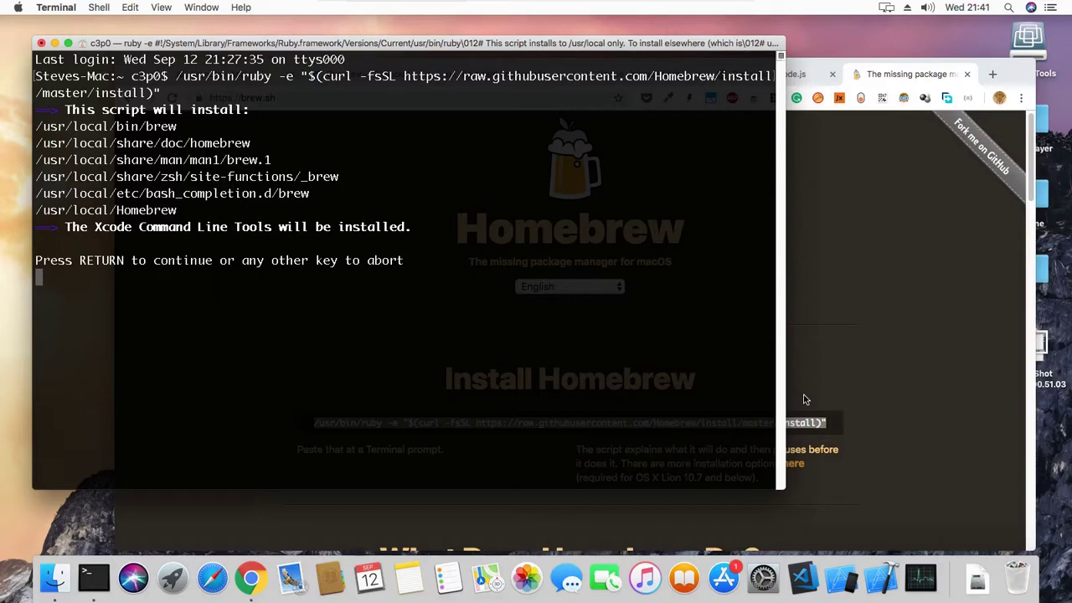
{"action": "key", "text": "Return"}
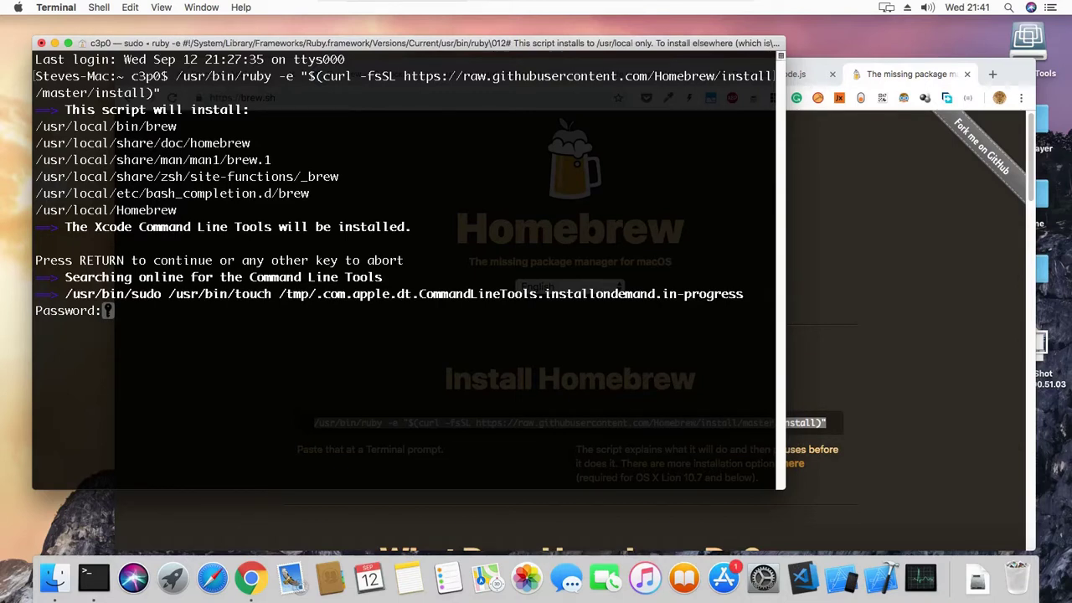
{"action": "key", "text": "Return"}
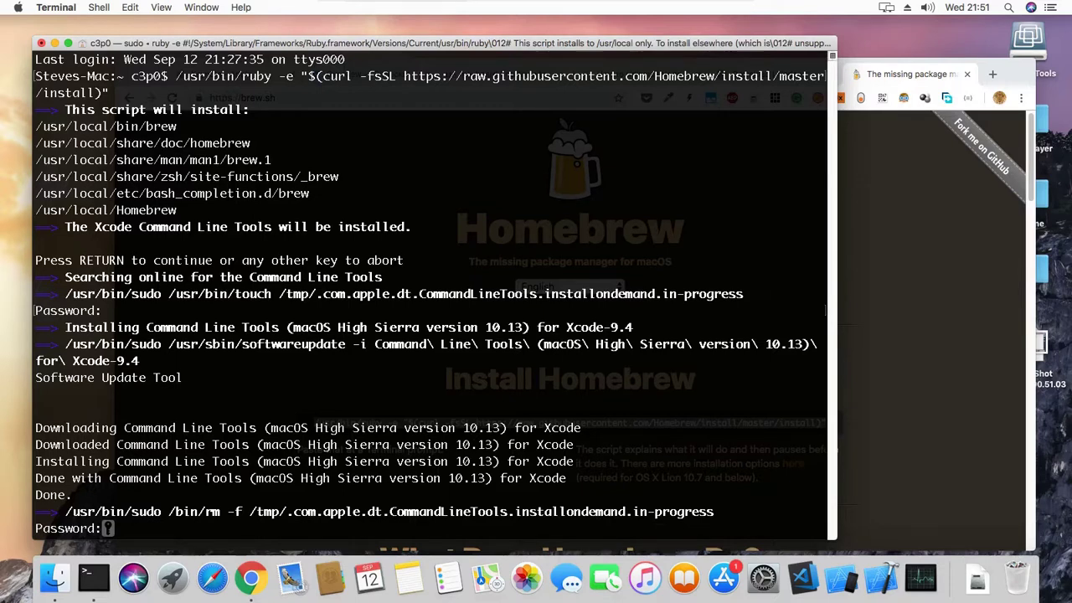
{"action": "key", "text": "Return"}
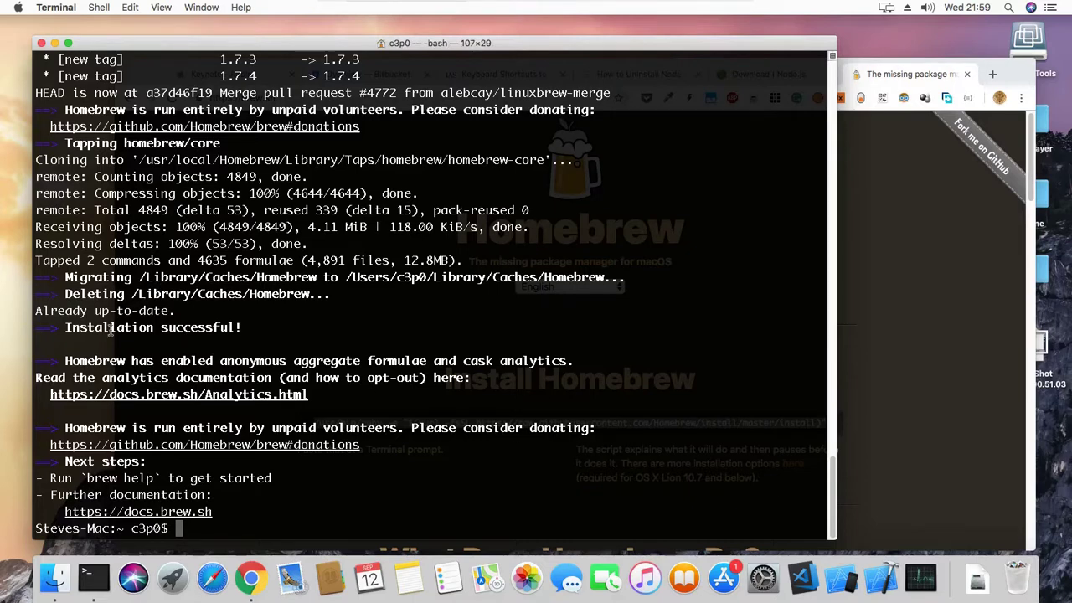
Step: Clear the installer output, run 'brew' to show its example usage, then clear the screen again
{"action": "left_click_drag", "start_coordinate": [67, 328], "coordinate": [239, 337]}
{"action": "left_click", "coordinate": [347, 508]}
{"action": "key", "text": "super+k"}
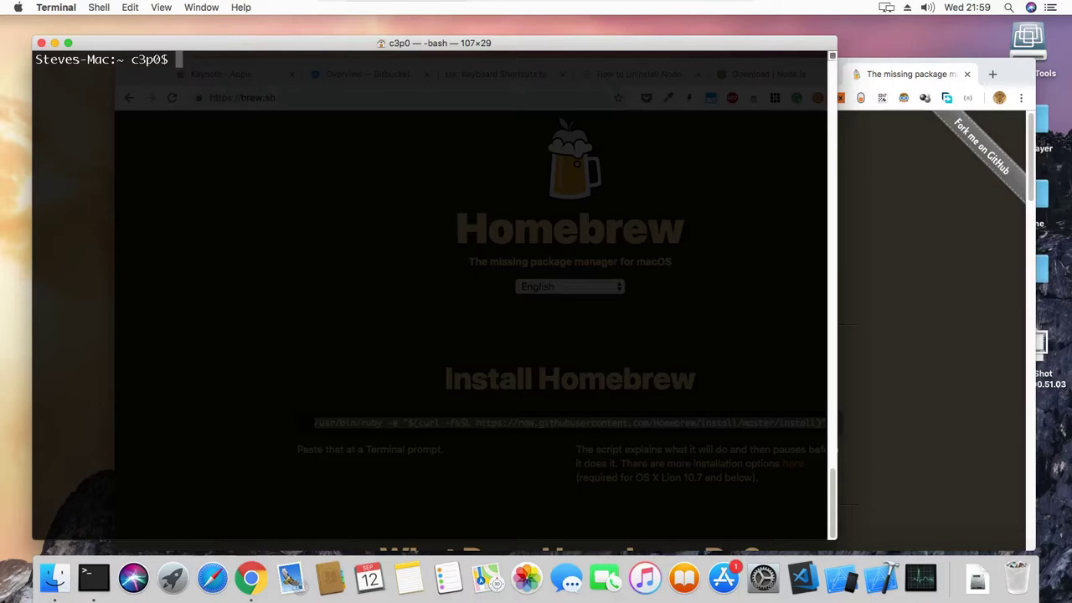
{"action": "type", "text": "brew"}
{"action": "key", "text": "Return"}
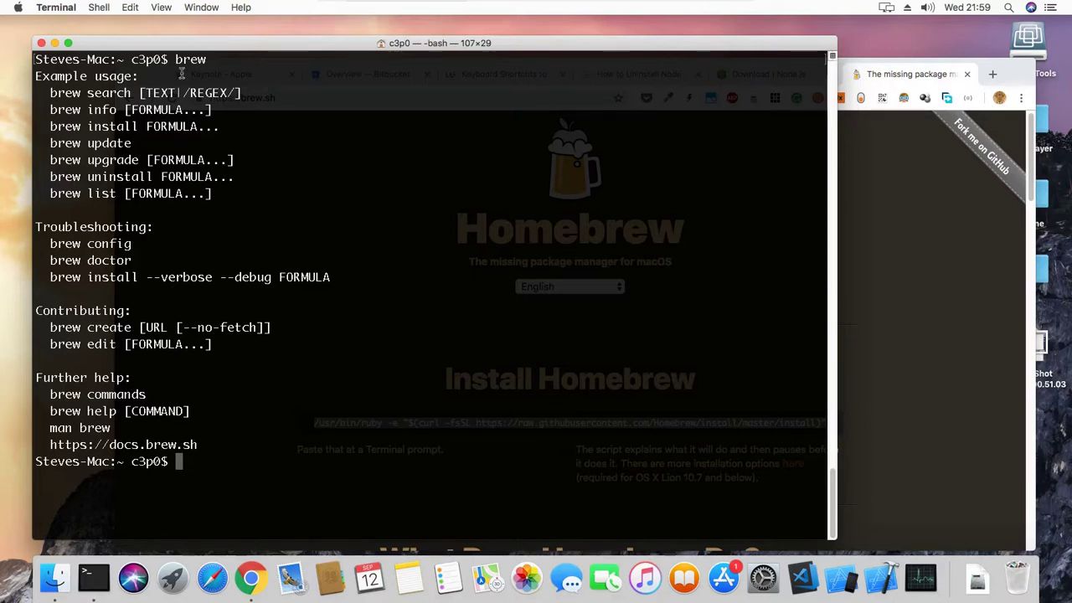
{"action": "left_click", "coordinate": [358, 471]}
{"action": "key", "text": "ctrl+l"}
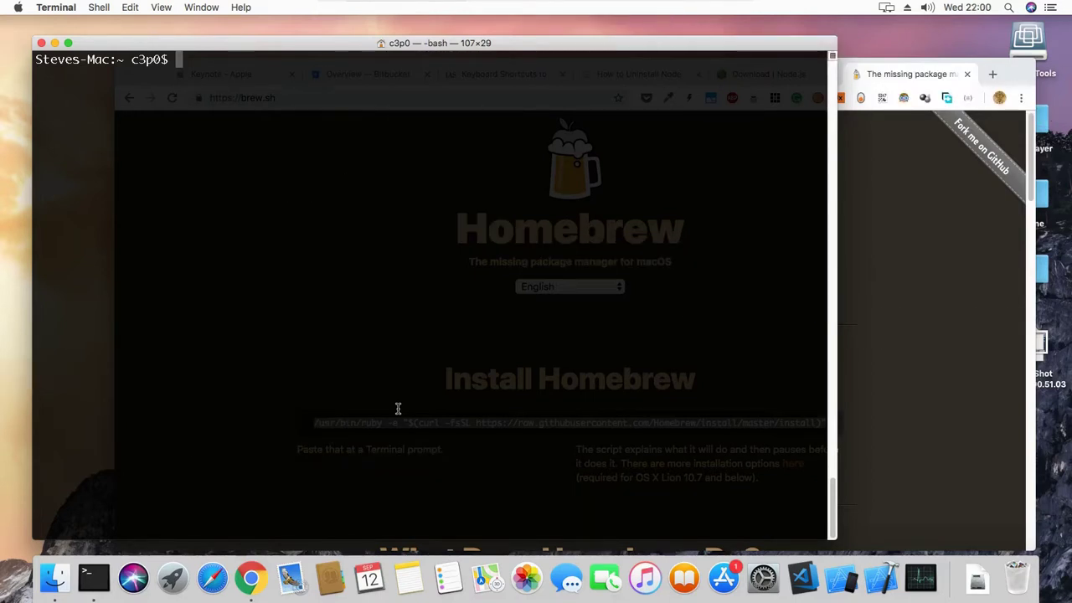
Step: Run 'brew install node' at the prompt
{"action": "type", "text": "brew inst"}
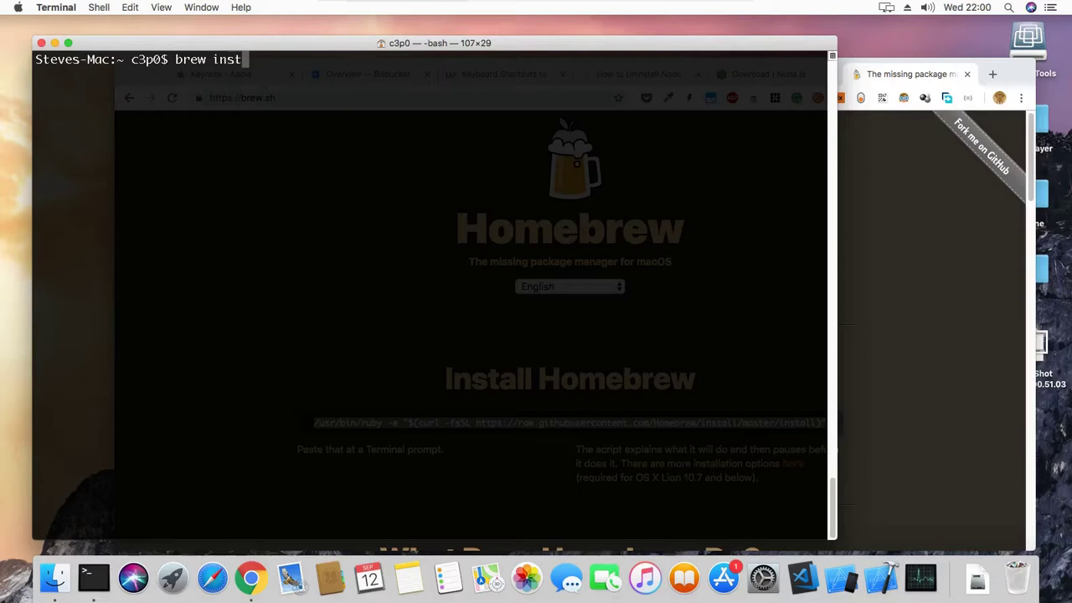
{"action": "type", "text": "all node"}
{"action": "key", "text": "Return"}
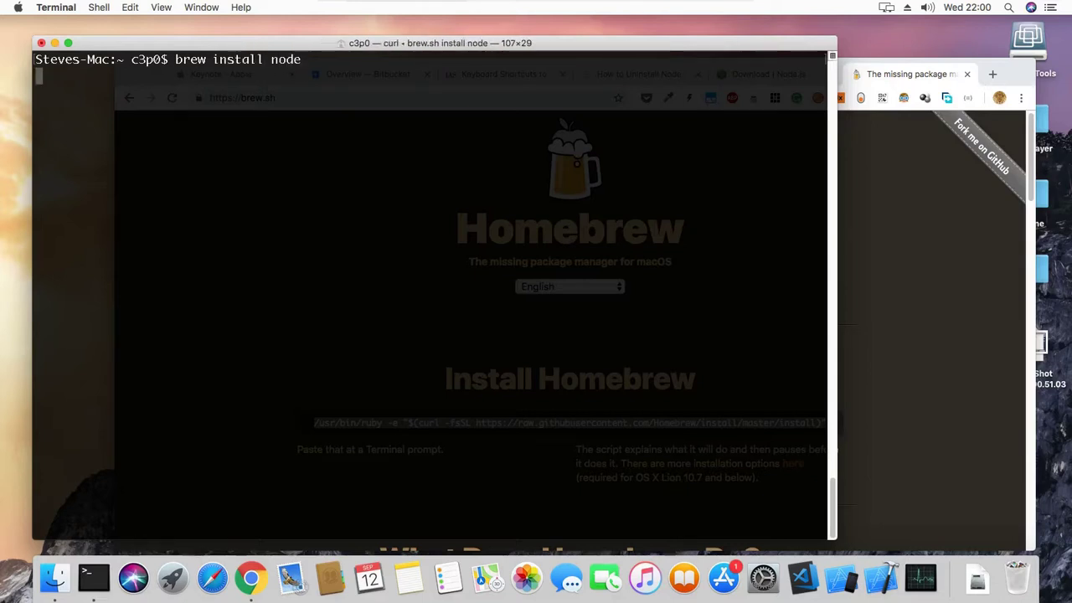